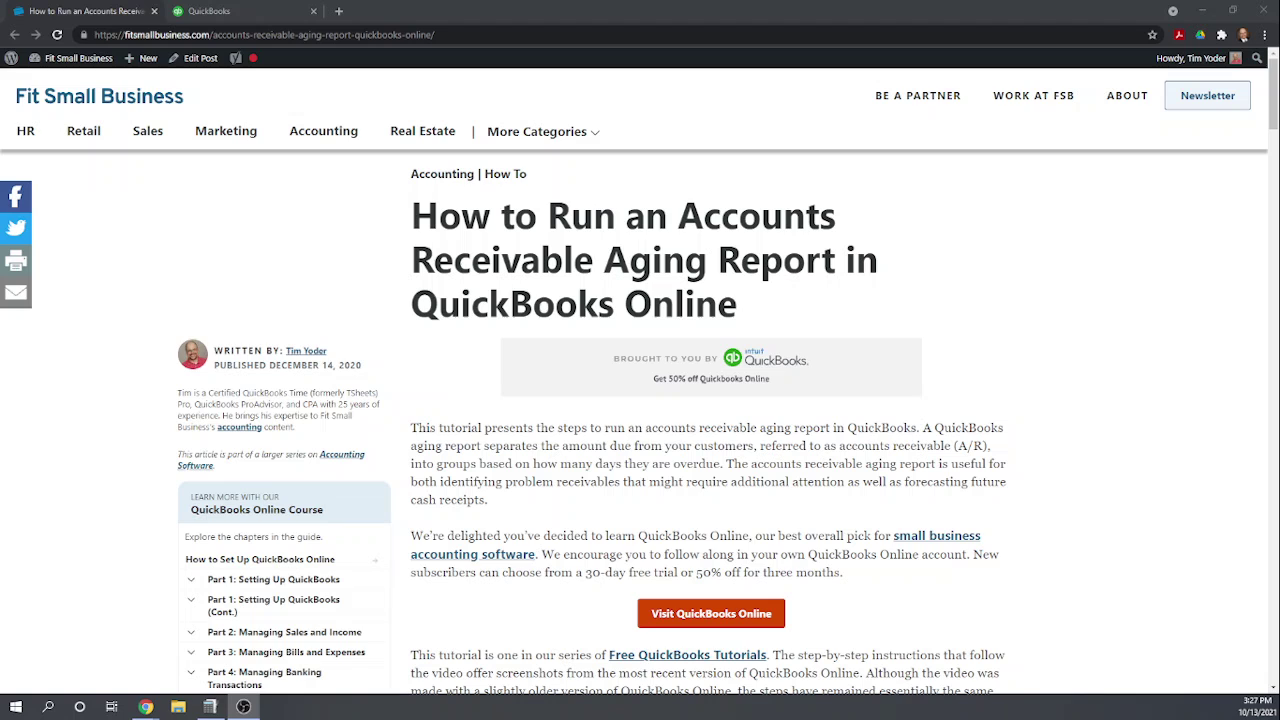
Open the Reports list and scroll down to the Who owes you aging reports.
left_click(258, 14)
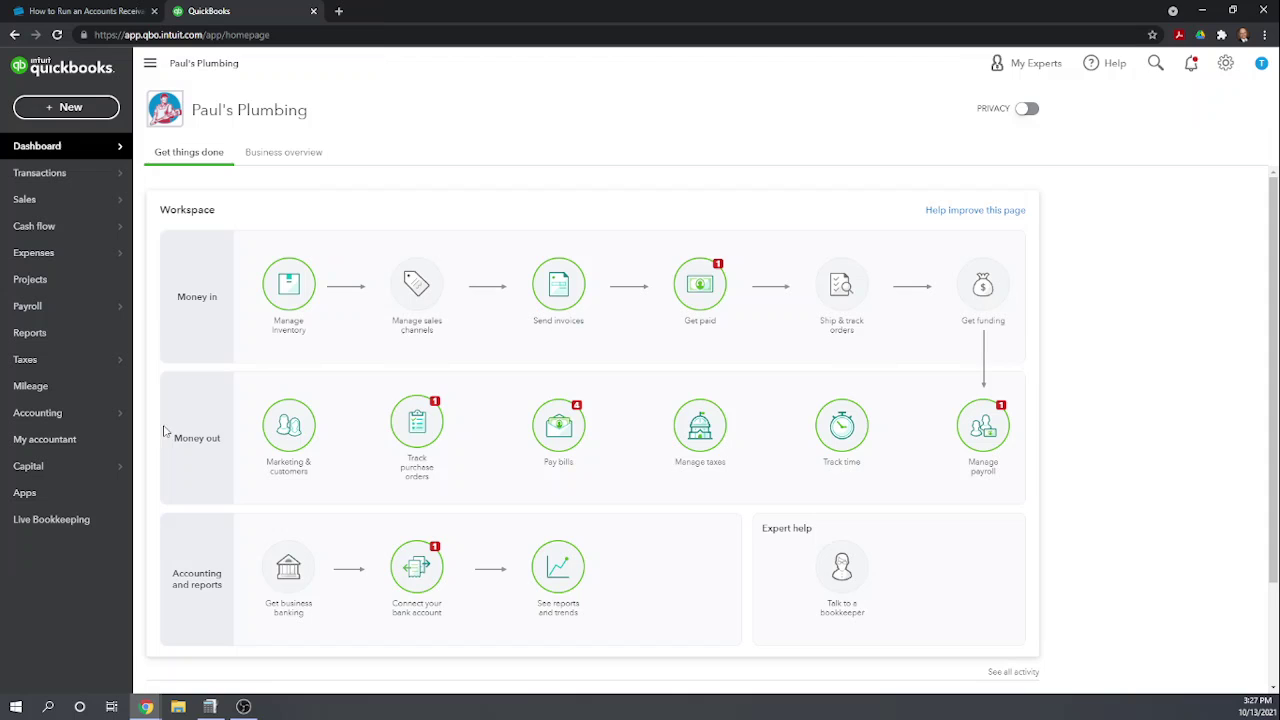
left_click(27, 336)
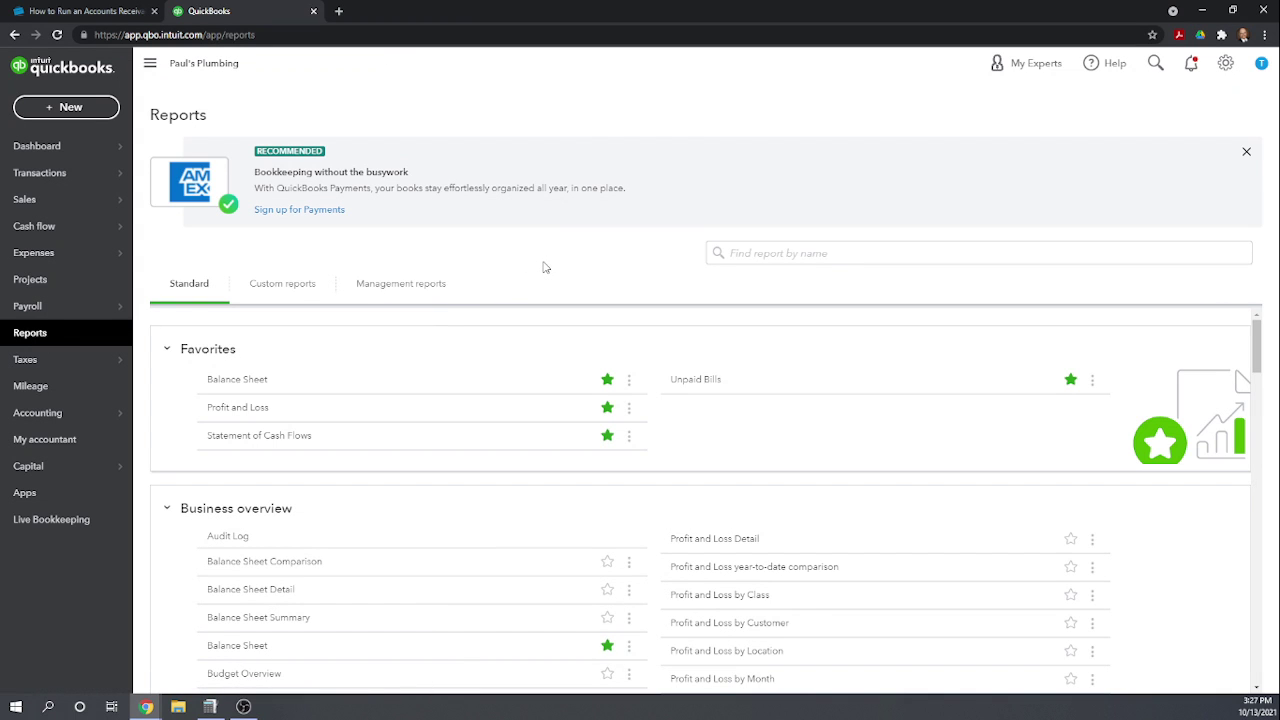
scroll(400, 383, "down", 4)
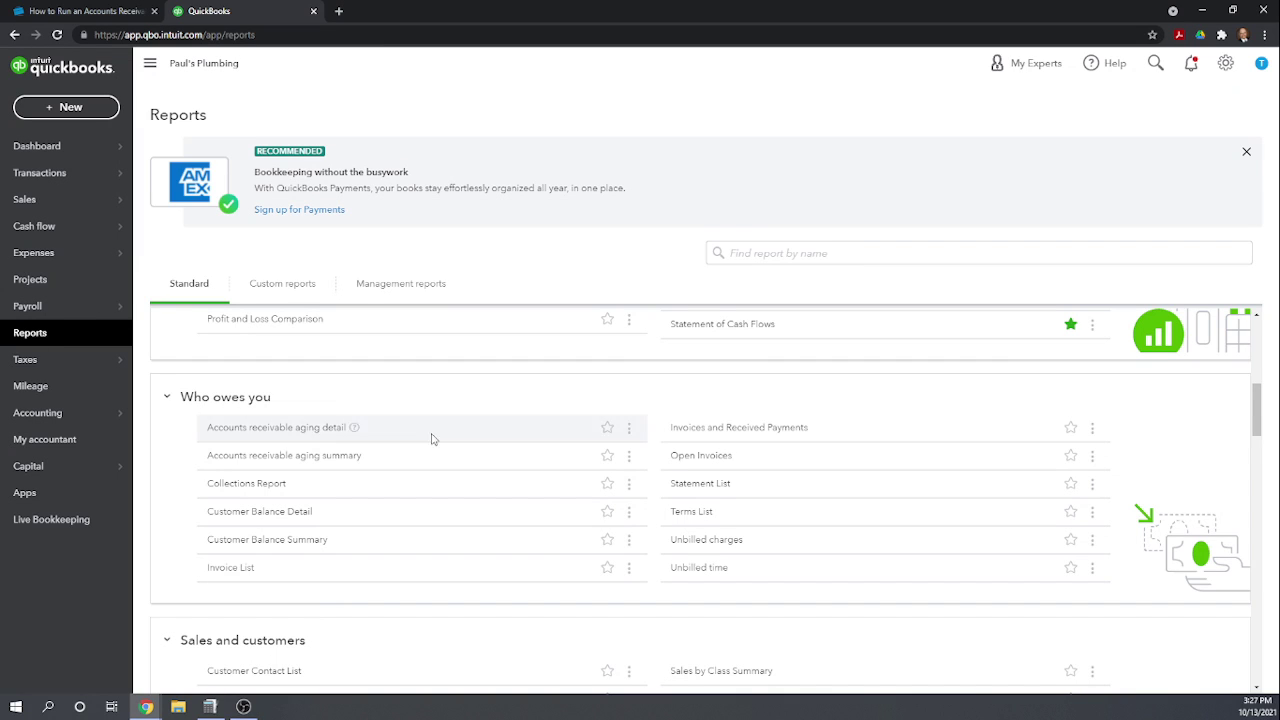
Open the Accounts receivable aging summary and change its as-of date to 09/30/2021.
left_click(311, 457)
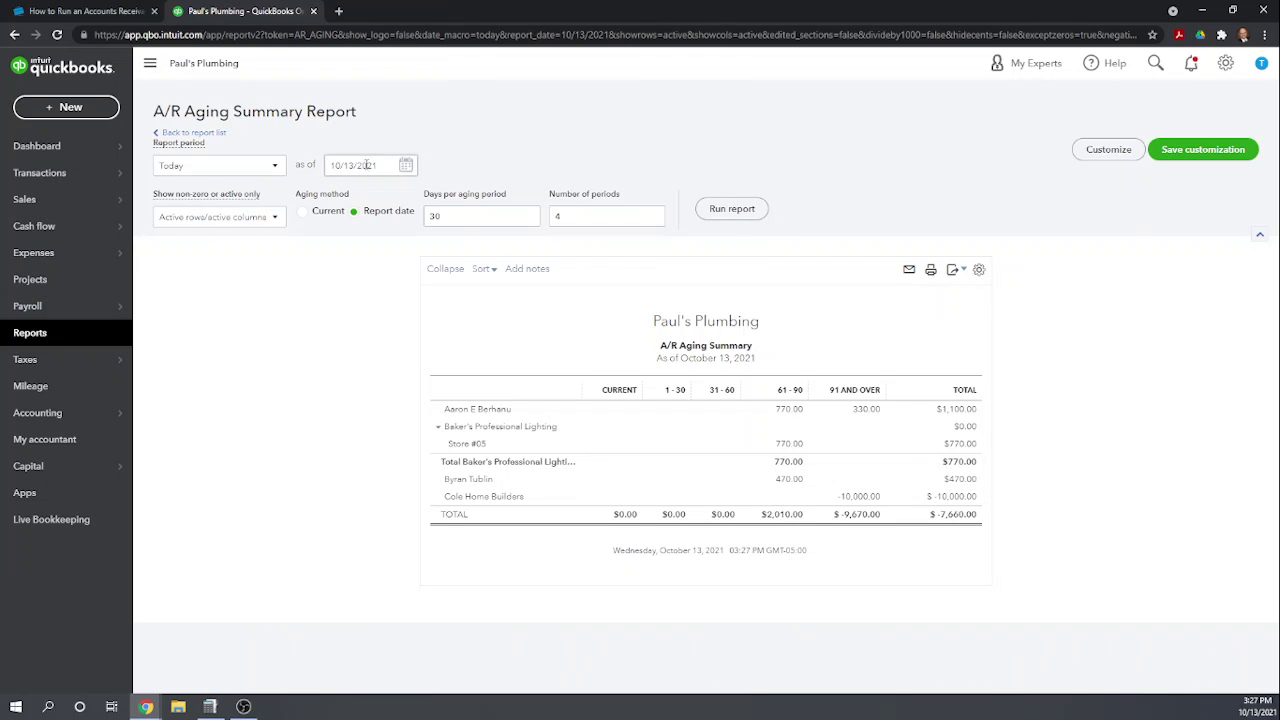
left_click_drag(386, 167, 313, 167)
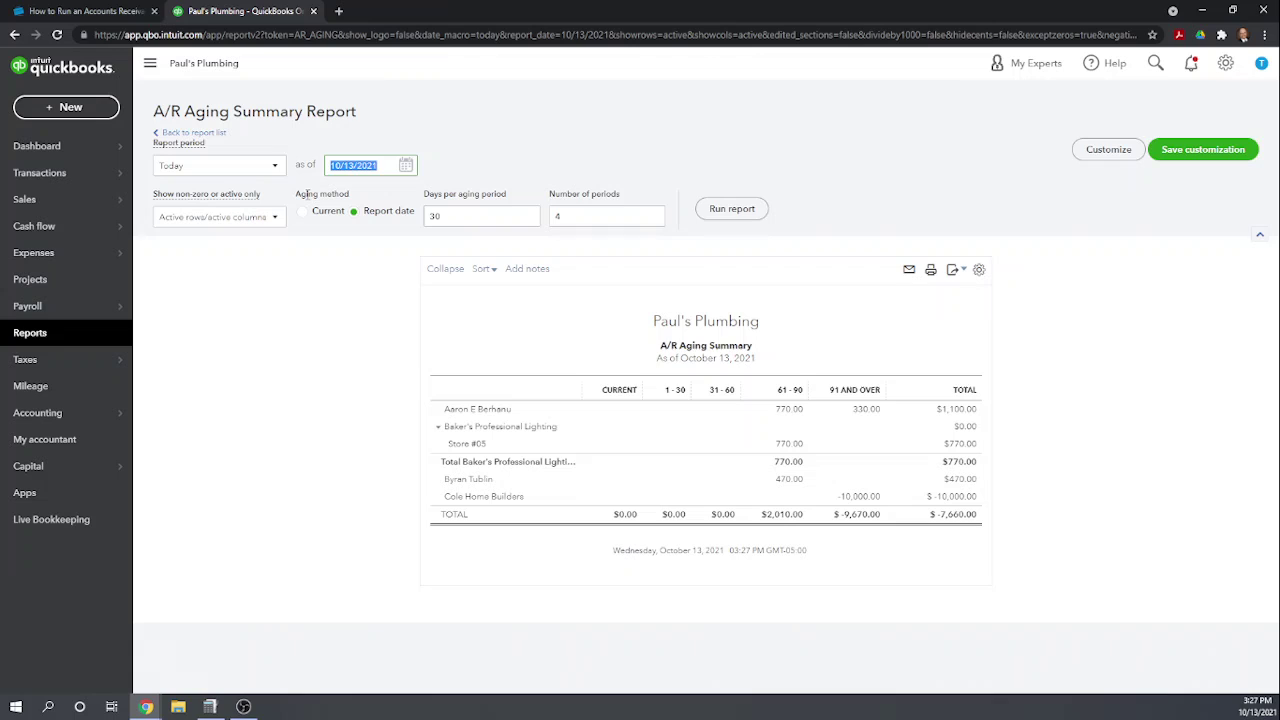
type("09/30/20")
left_click(308, 194)
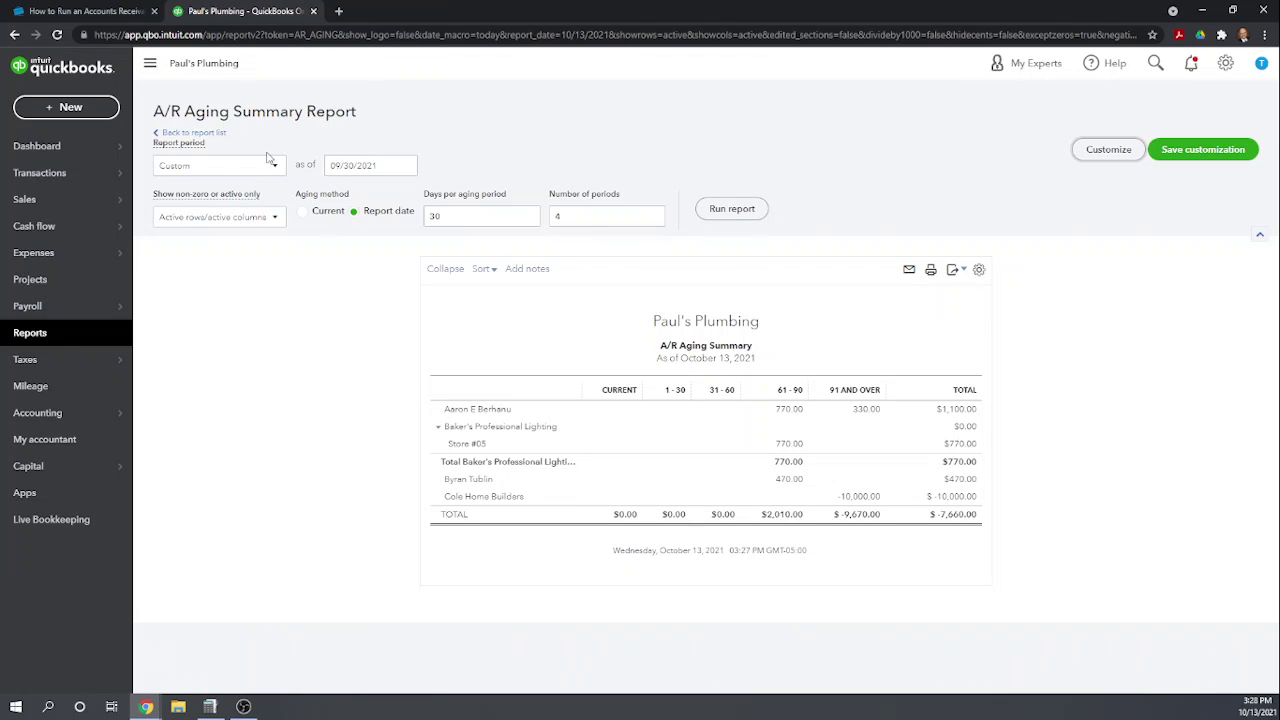
Run the report for 09/30/2021, try 5 aging periods, then rerun with 4 periods.
left_click(714, 209)
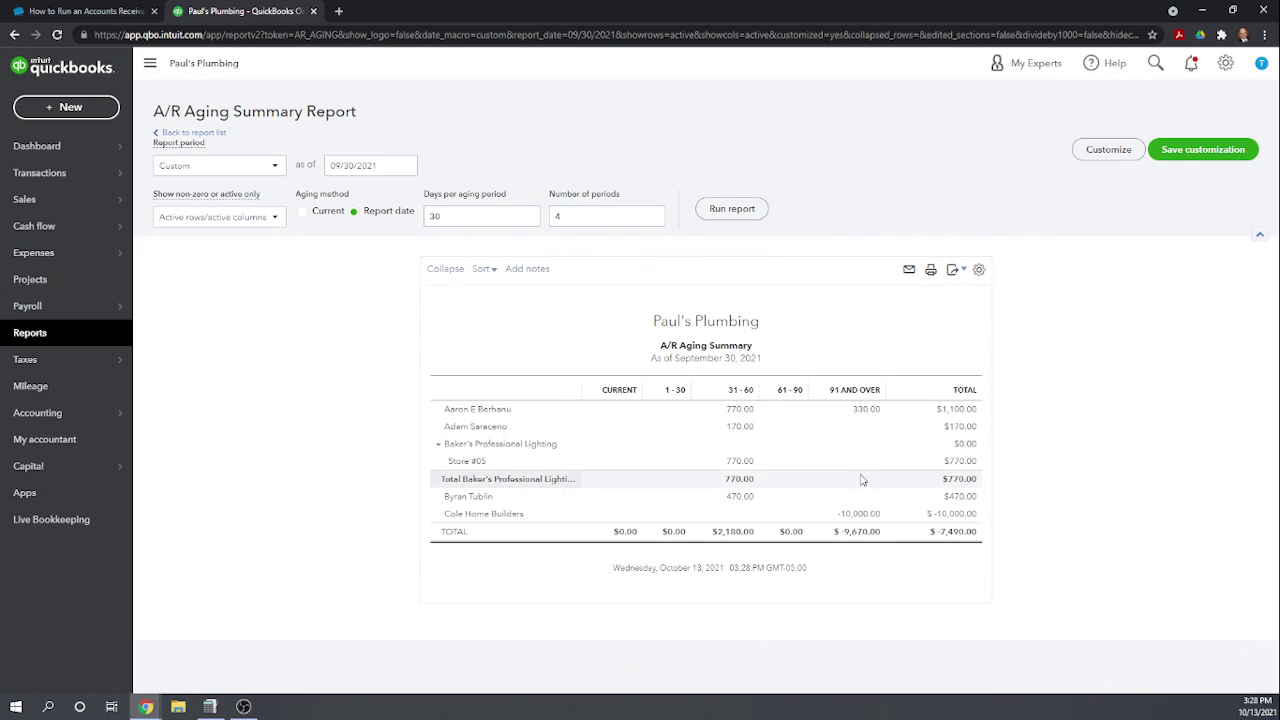
left_click_drag(572, 217, 551, 217)
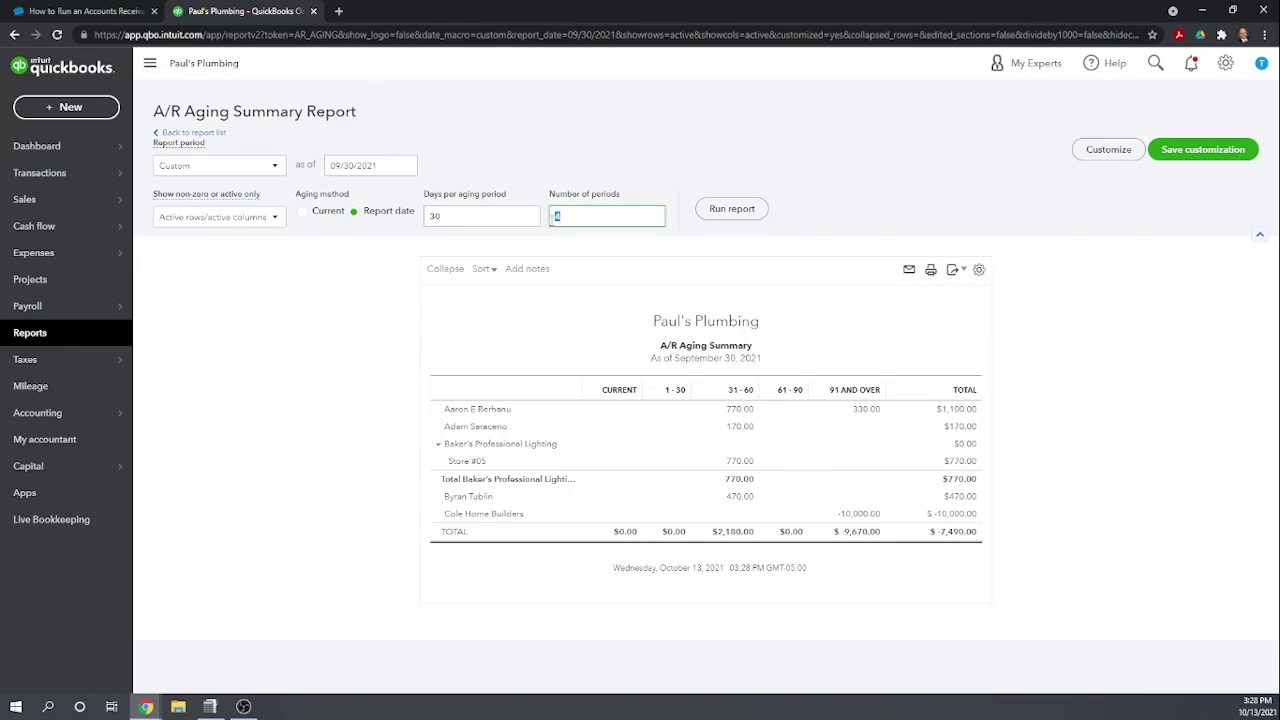
left_click(745, 209)
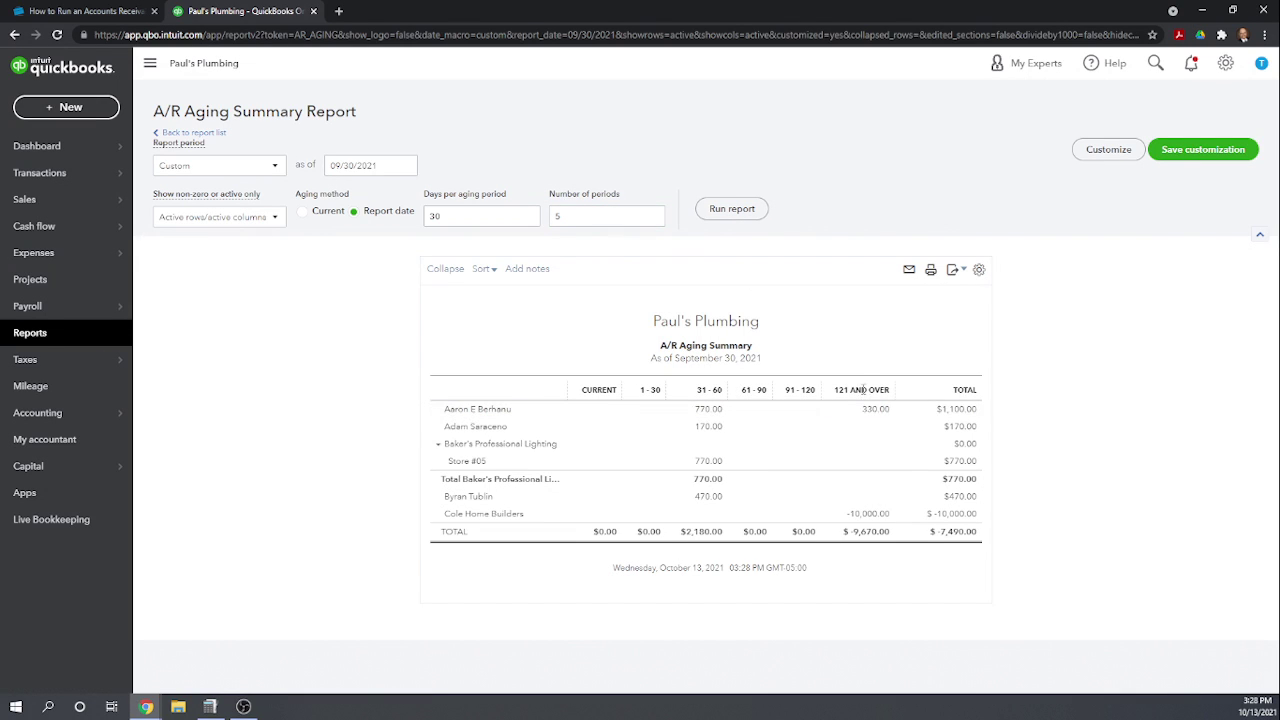
left_click_drag(566, 218, 549, 218)
type("4")
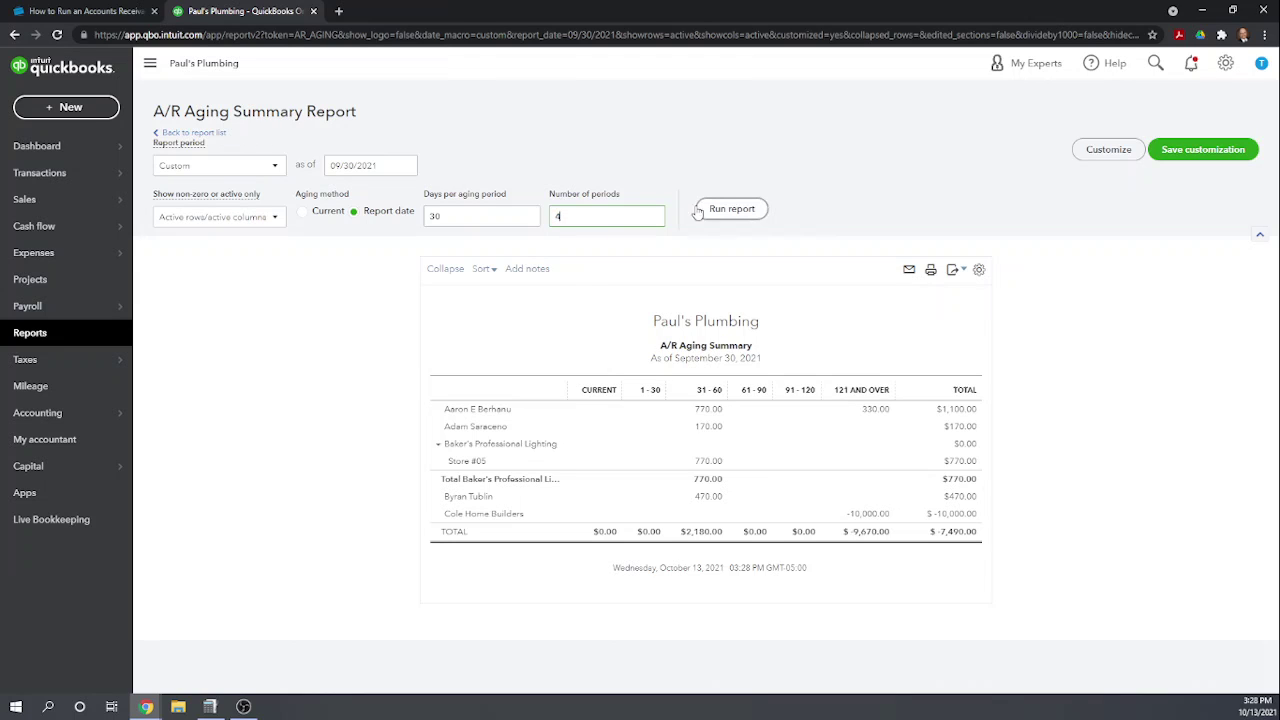
left_click(716, 213)
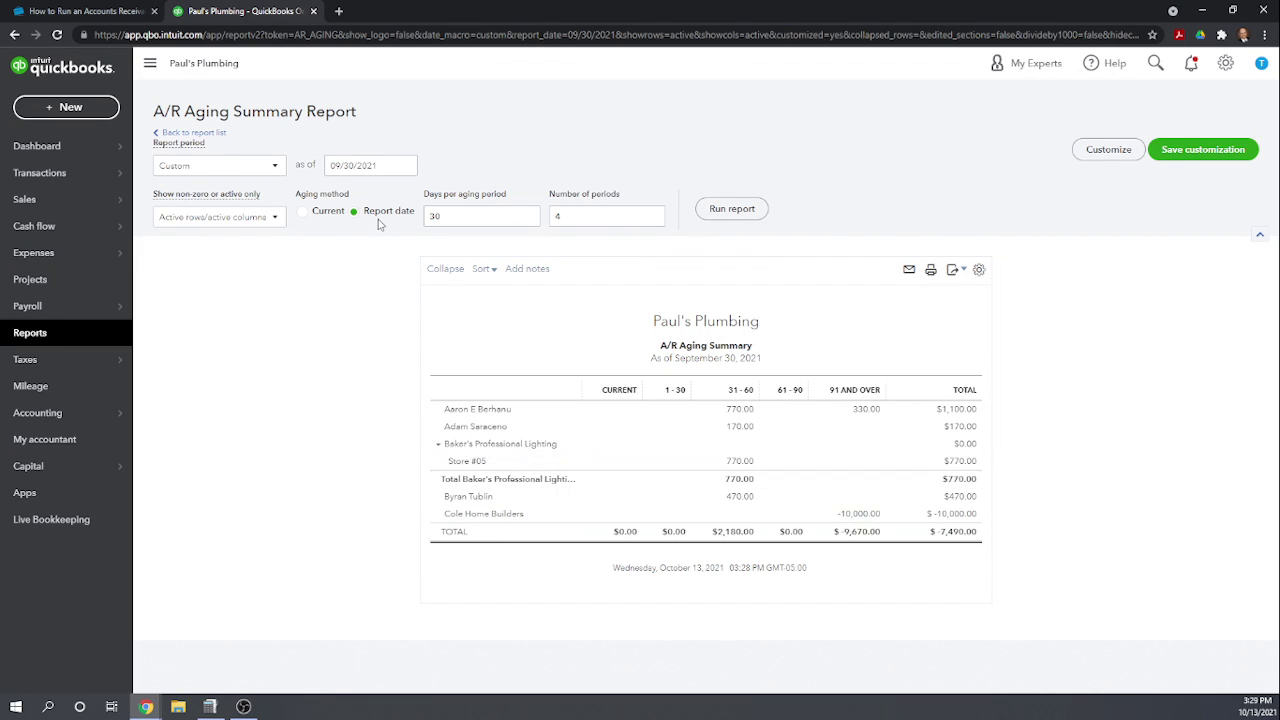
Rerun the report aged by the Current method, then reselect the Report date aging method.
left_click(303, 212)
left_click(732, 209)
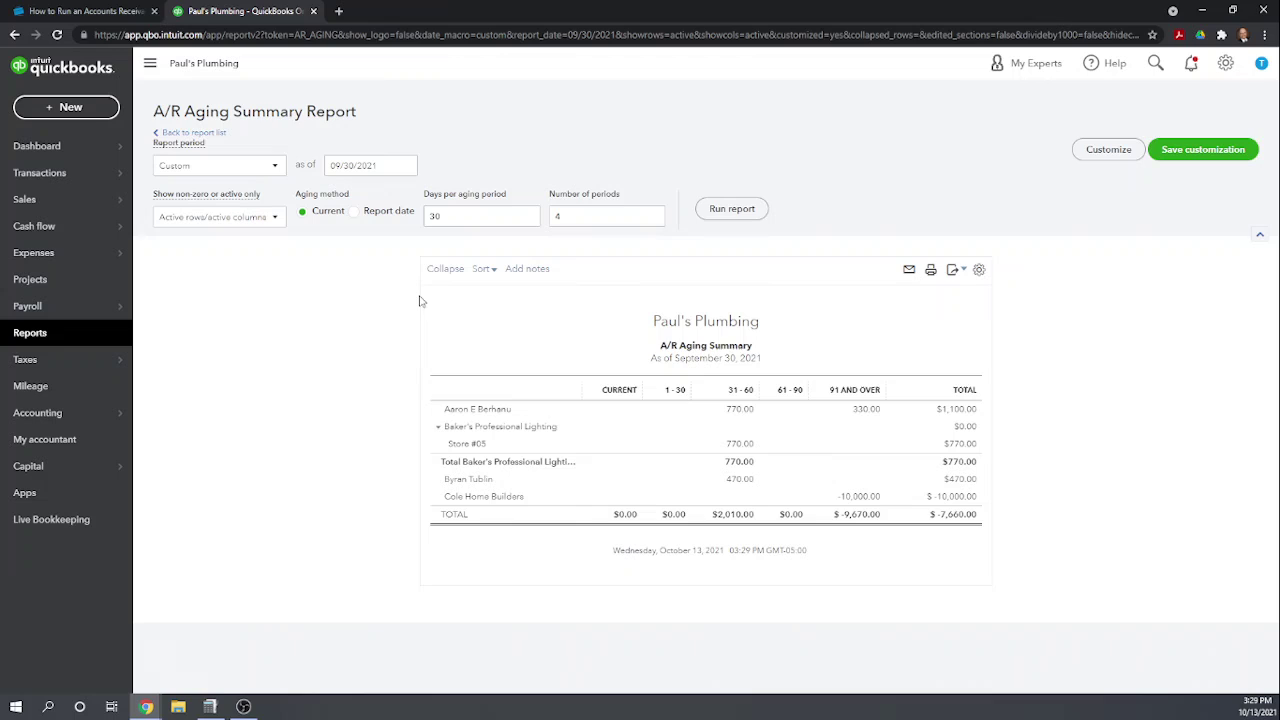
left_click(355, 213)
Rerun with Report date aging, then rerun with Current aging, totaling $-7,660.00.
left_click(728, 212)
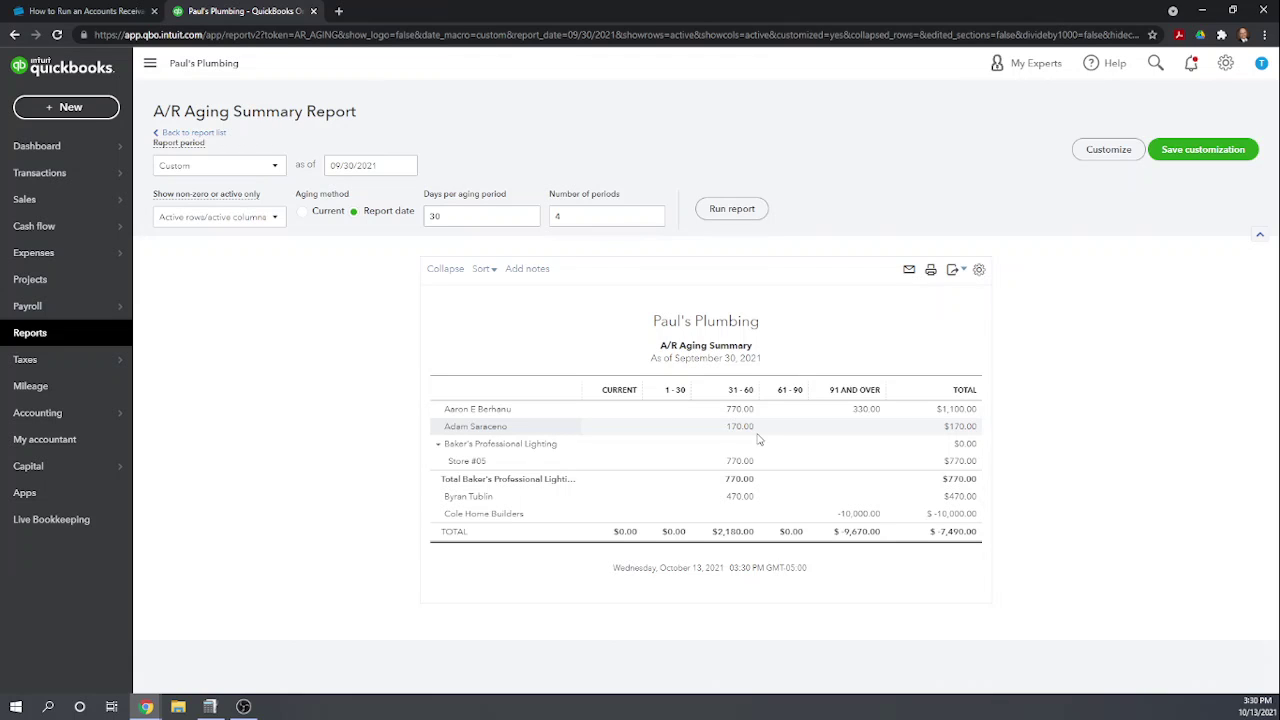
left_click(303, 213)
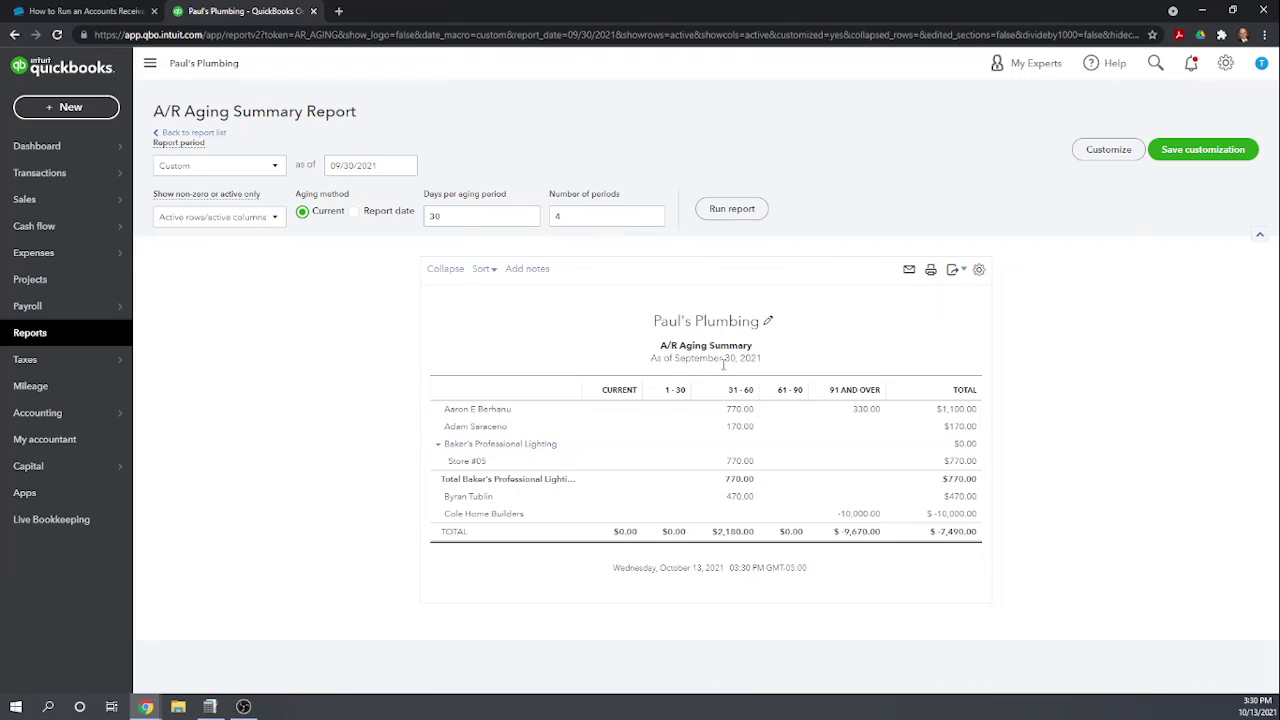
left_click(733, 209)
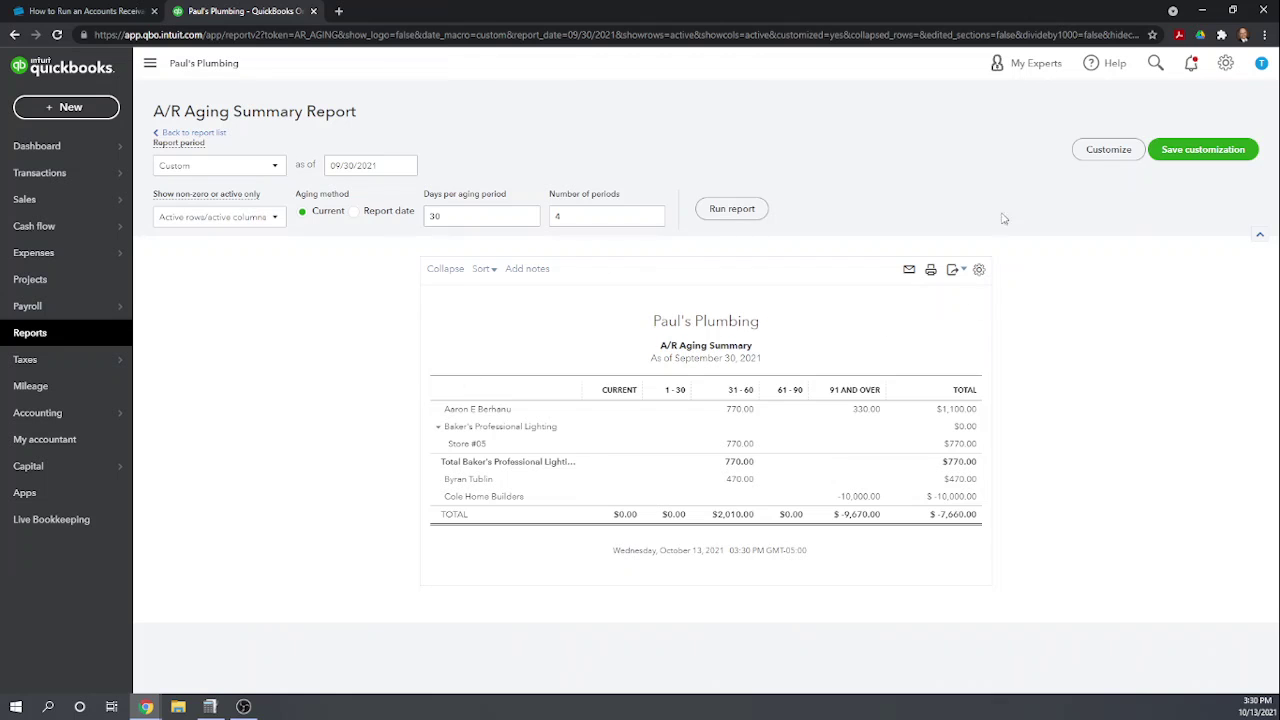
Open Customize report and expand Aging: Current method, 30 days per period, 4 periods.
left_click(1101, 152)
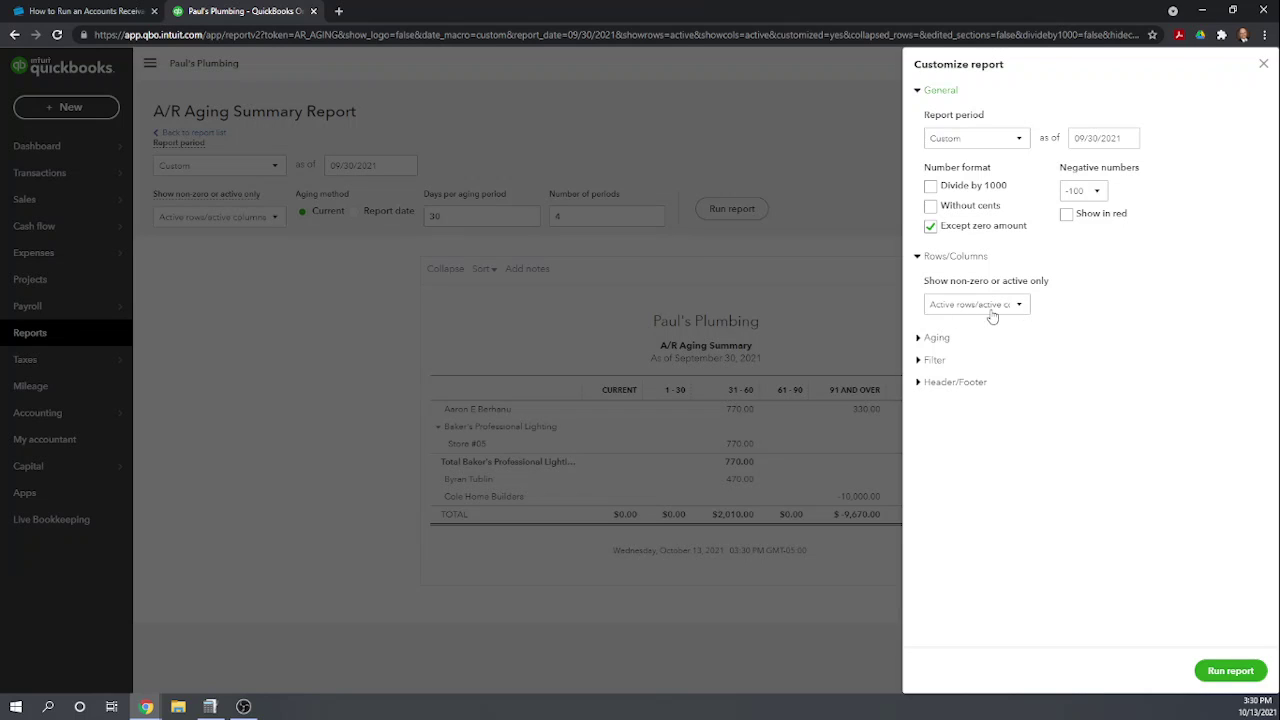
left_click(919, 339)
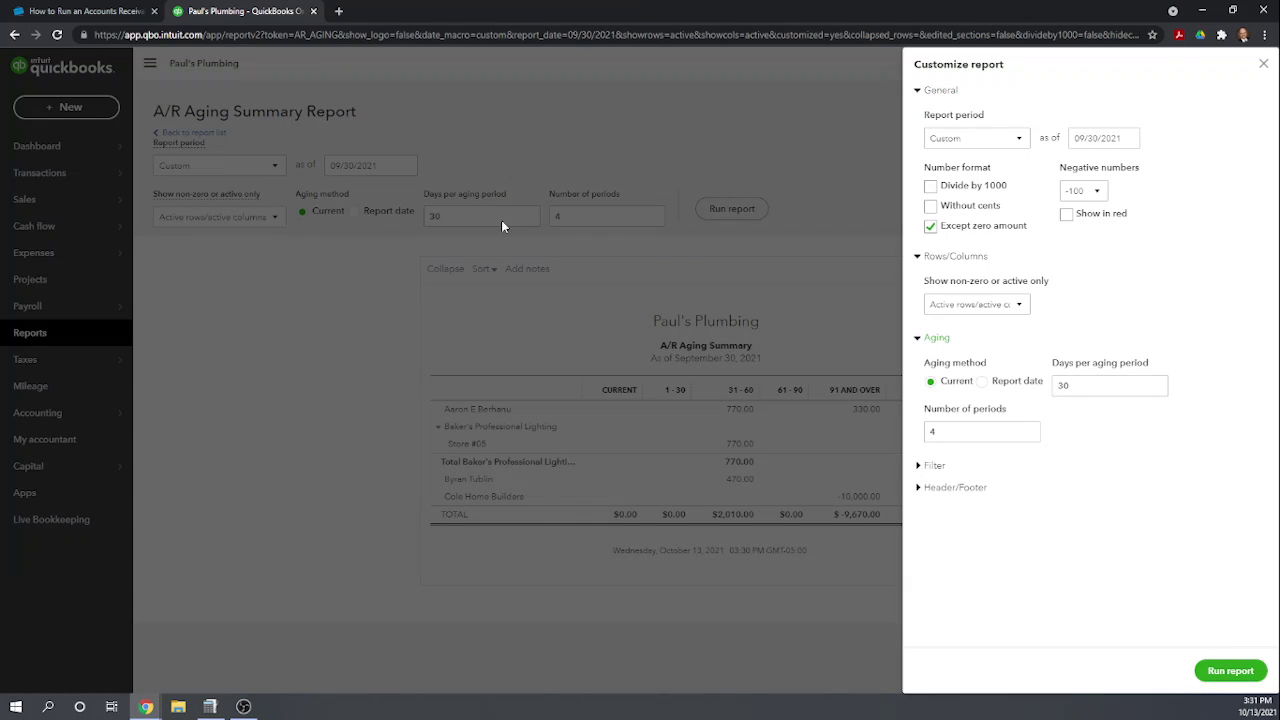
Expand the Filter and Header/Footer sections to review customer, location and company-name settings.
left_click(920, 467)
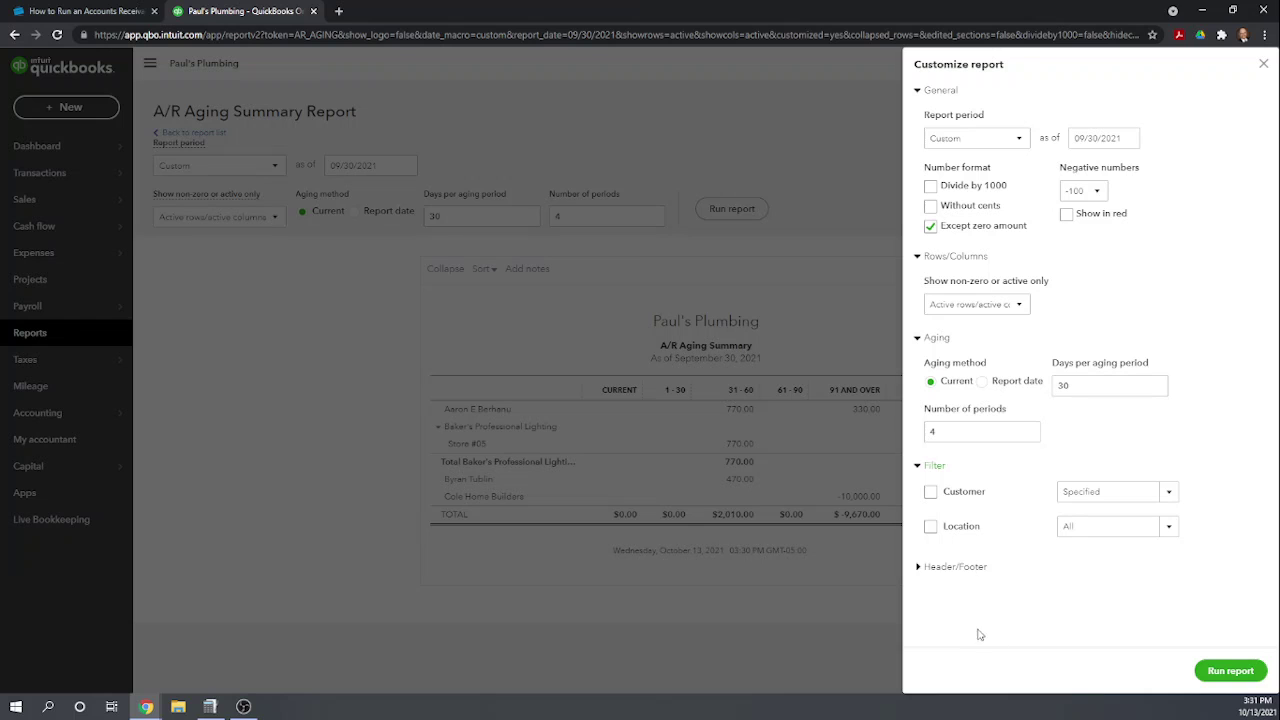
left_click(922, 567)
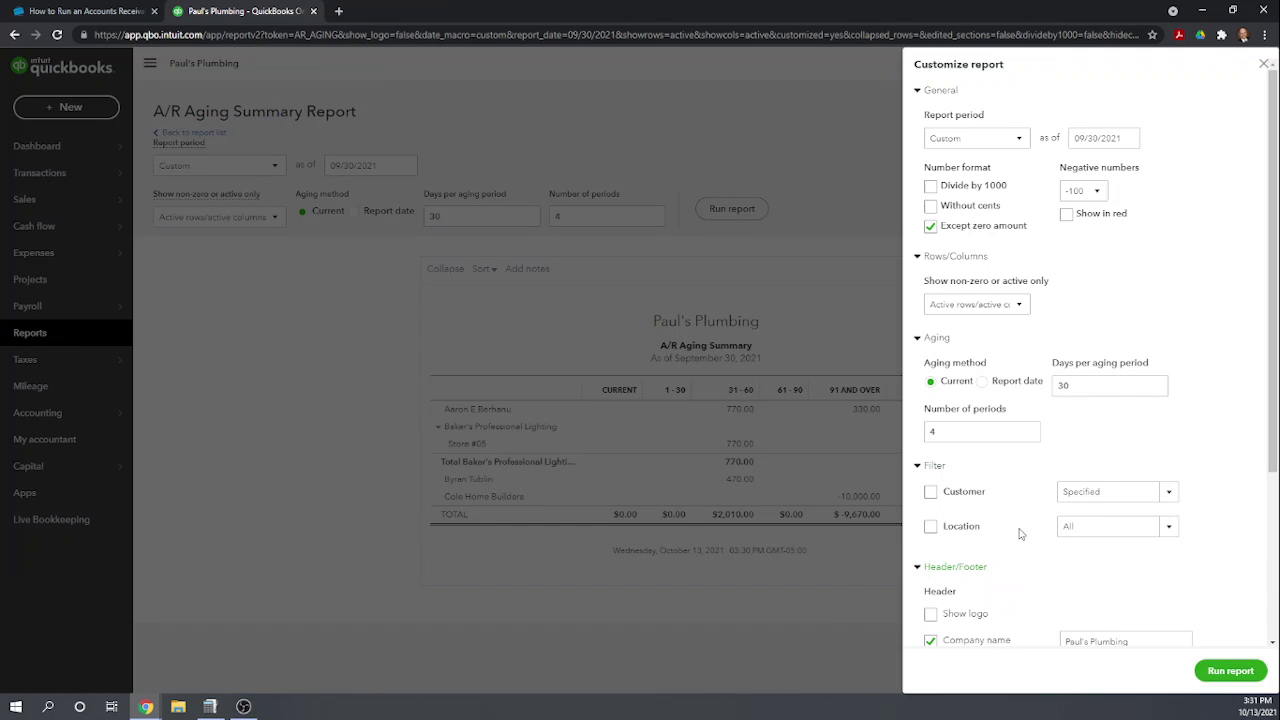
scroll(1020, 534, "down", 2)
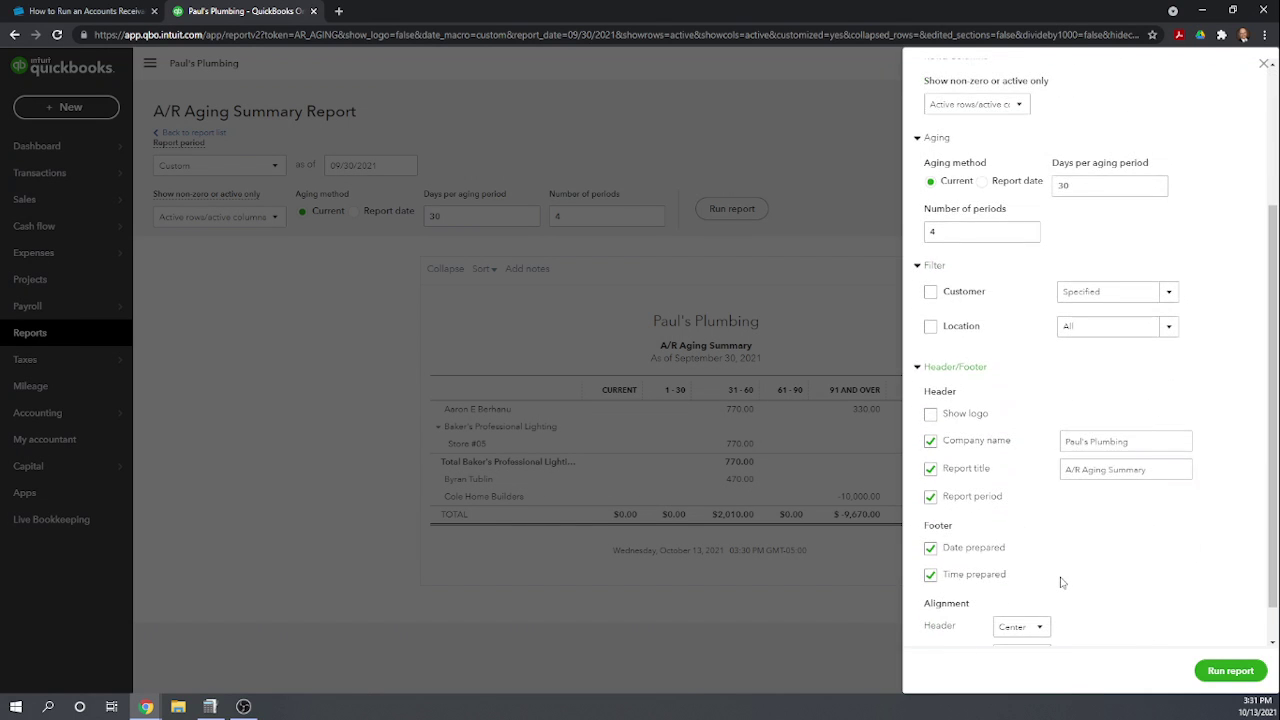
scroll(1062, 582, "down", 1)
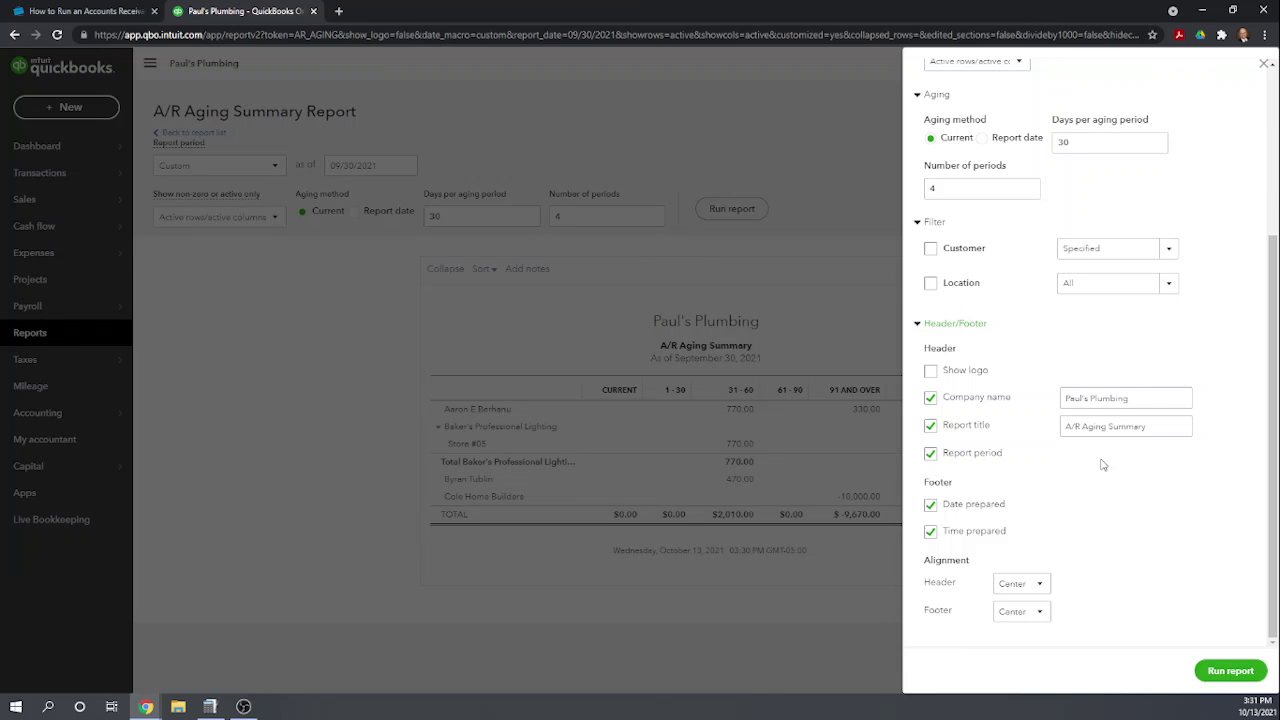
scroll(1093, 366, "up", 3)
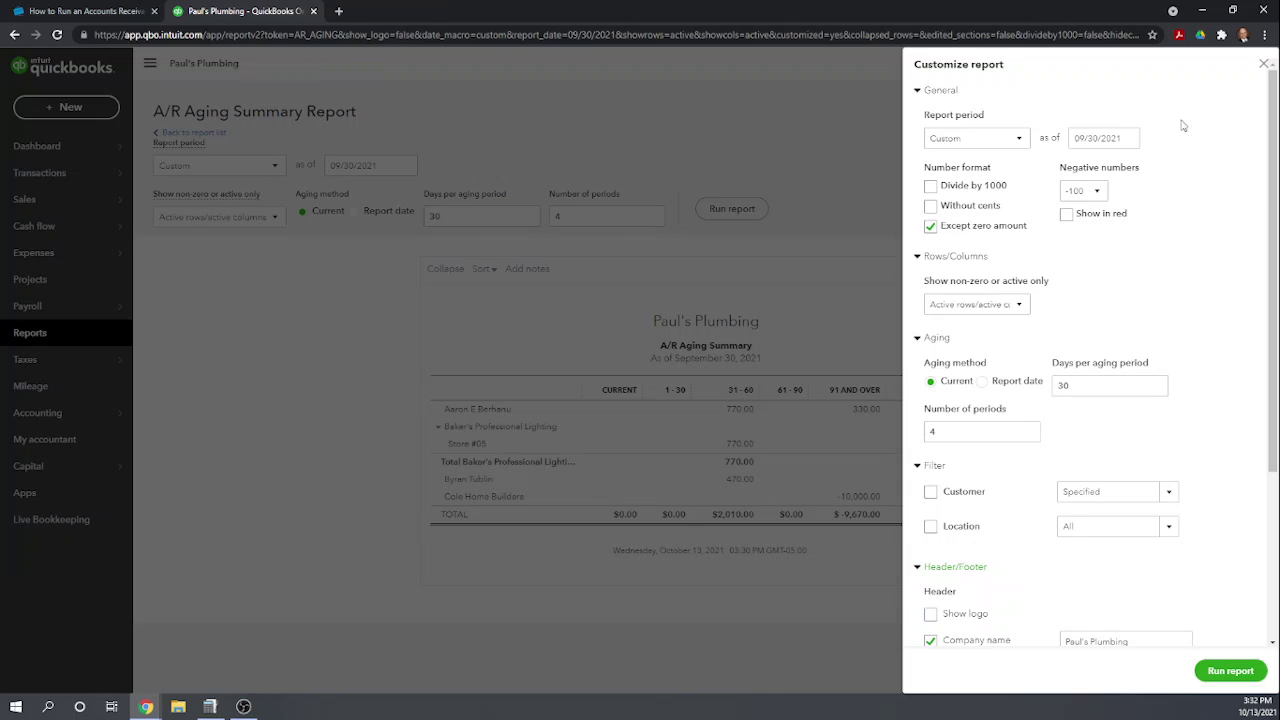
Close the Customize report panel and view the report's export options.
left_click(1263, 63)
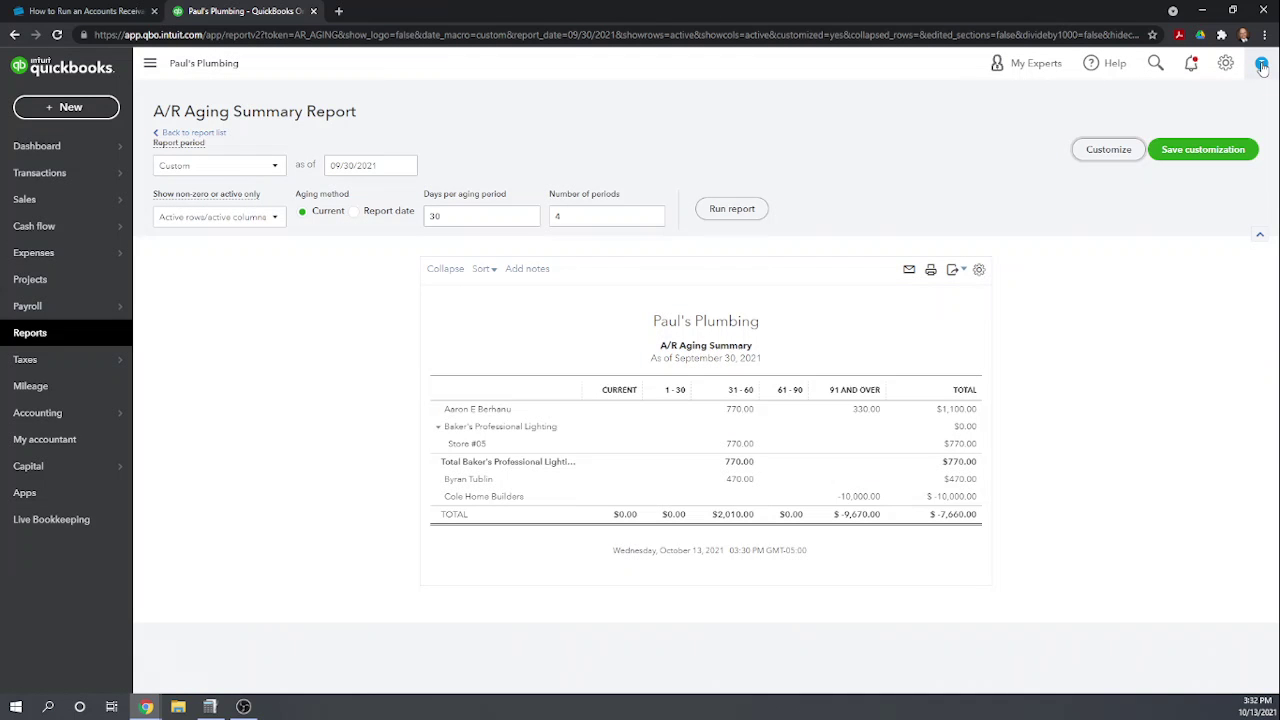
left_click(965, 273)
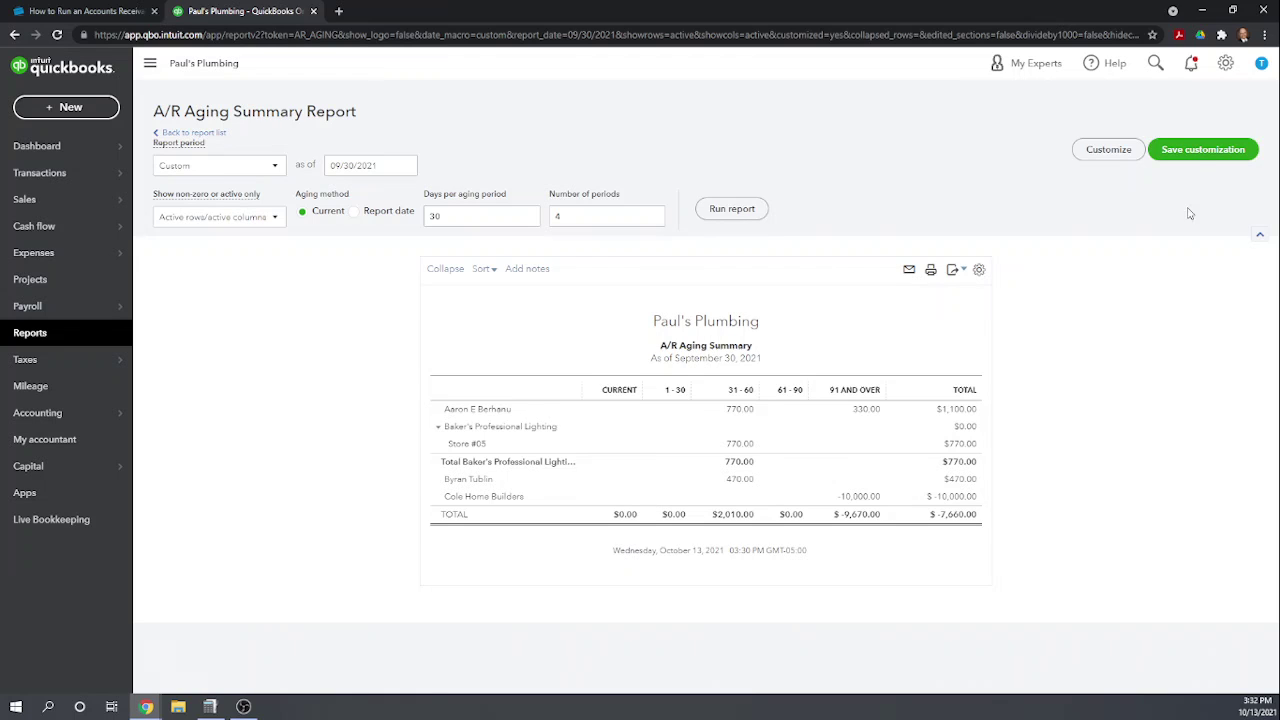
Save the customization as the custom report 'Custom A/R Aging Summary'.
left_click(1198, 154)
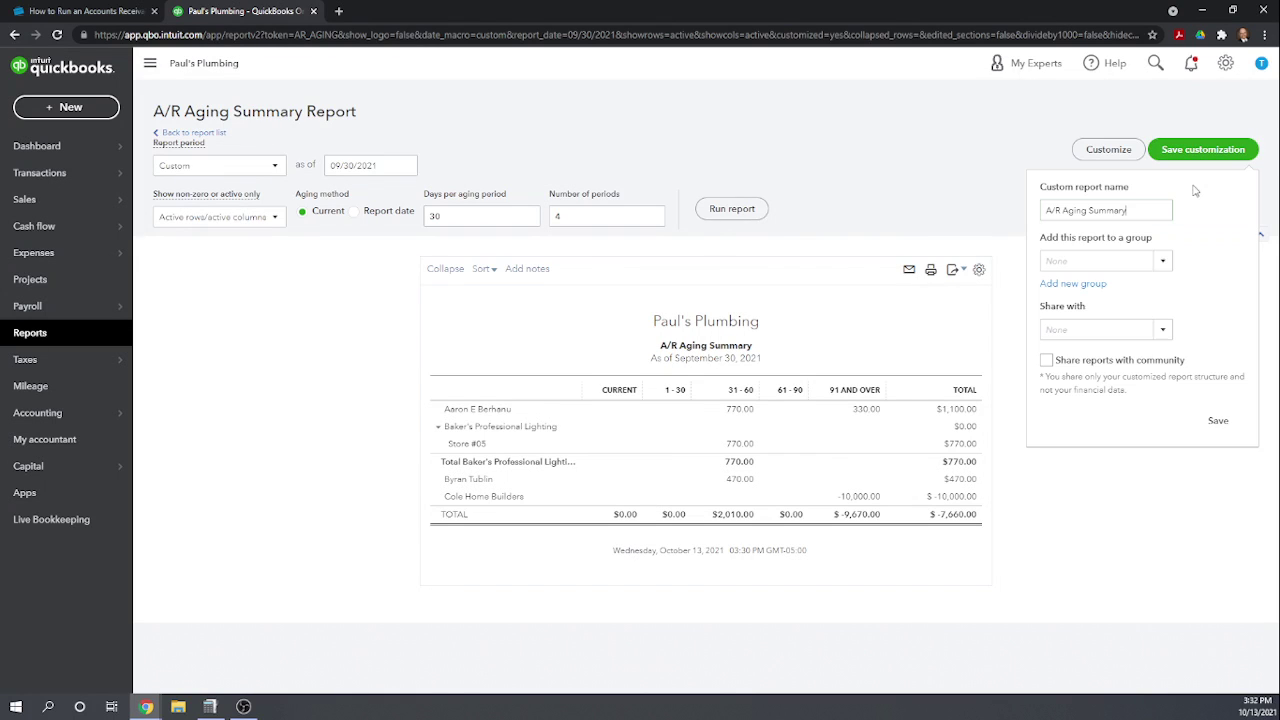
left_click(1102, 212)
type("Custom")
left_click(1218, 421)
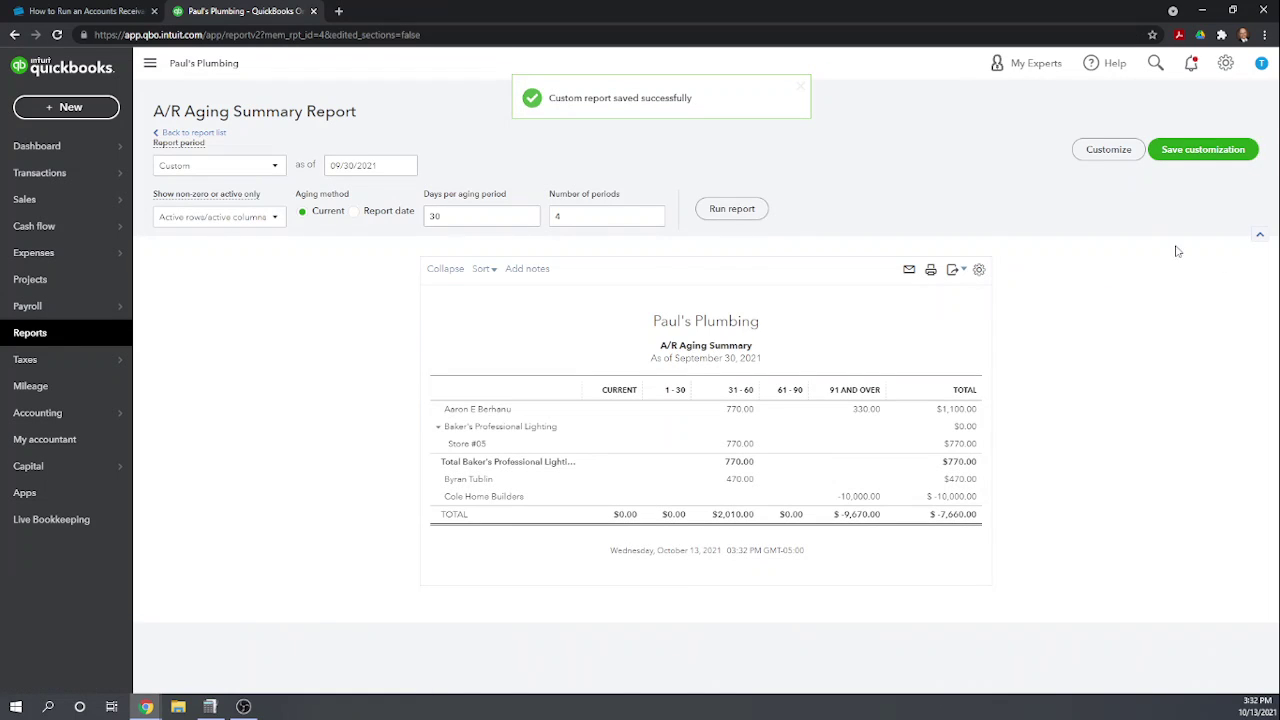
Via Dashboard and Reports, open Custom A/R Aging Summary from the Custom reports list.
left_click(35, 149)
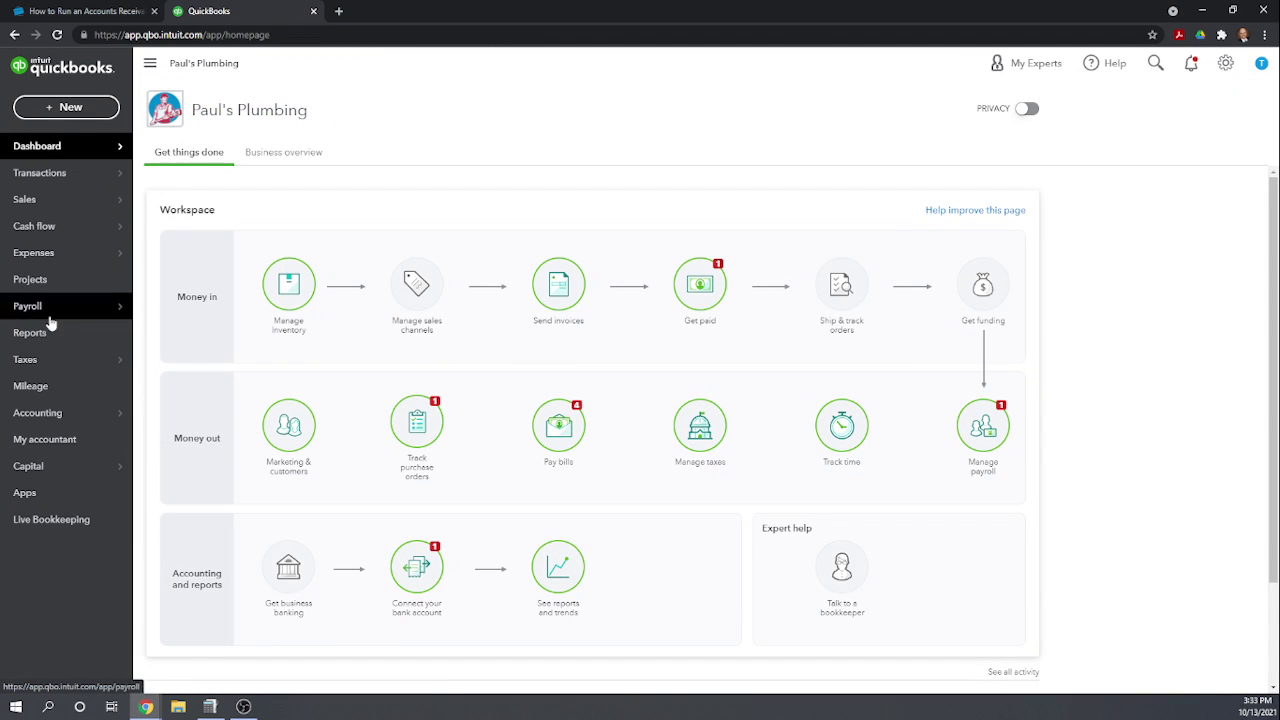
left_click(31, 340)
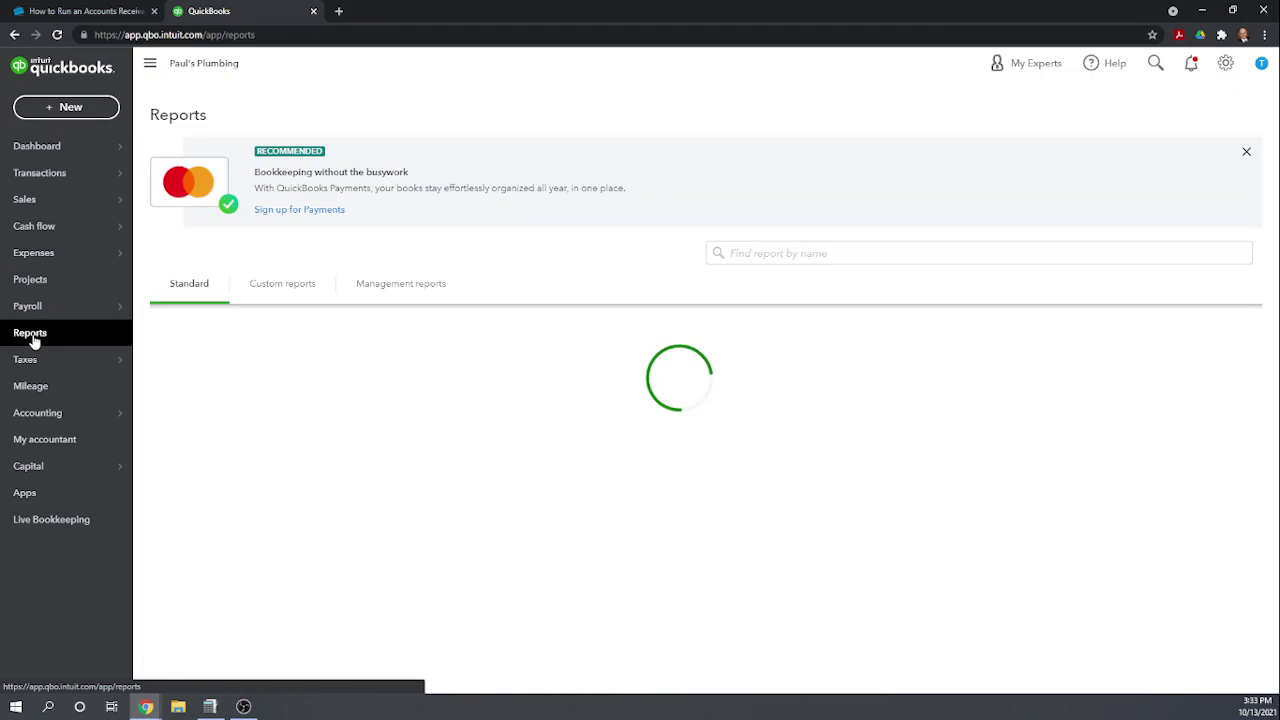
left_click(281, 292)
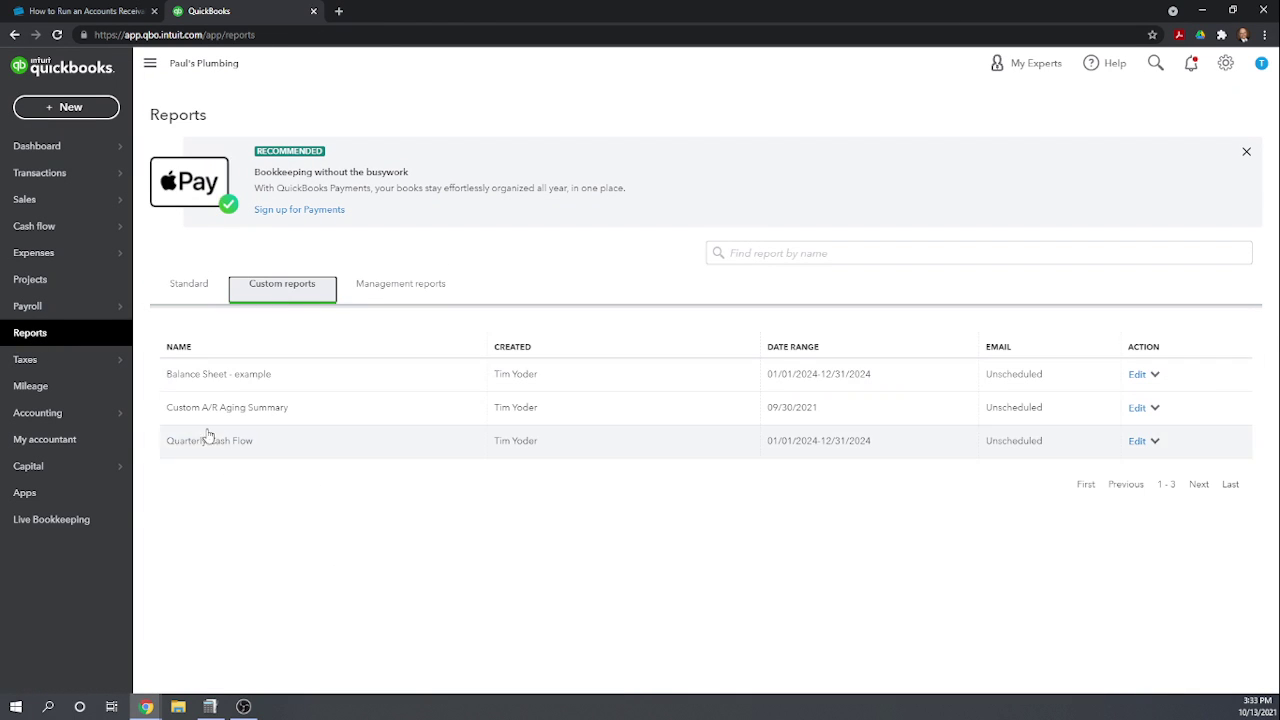
left_click(184, 410)
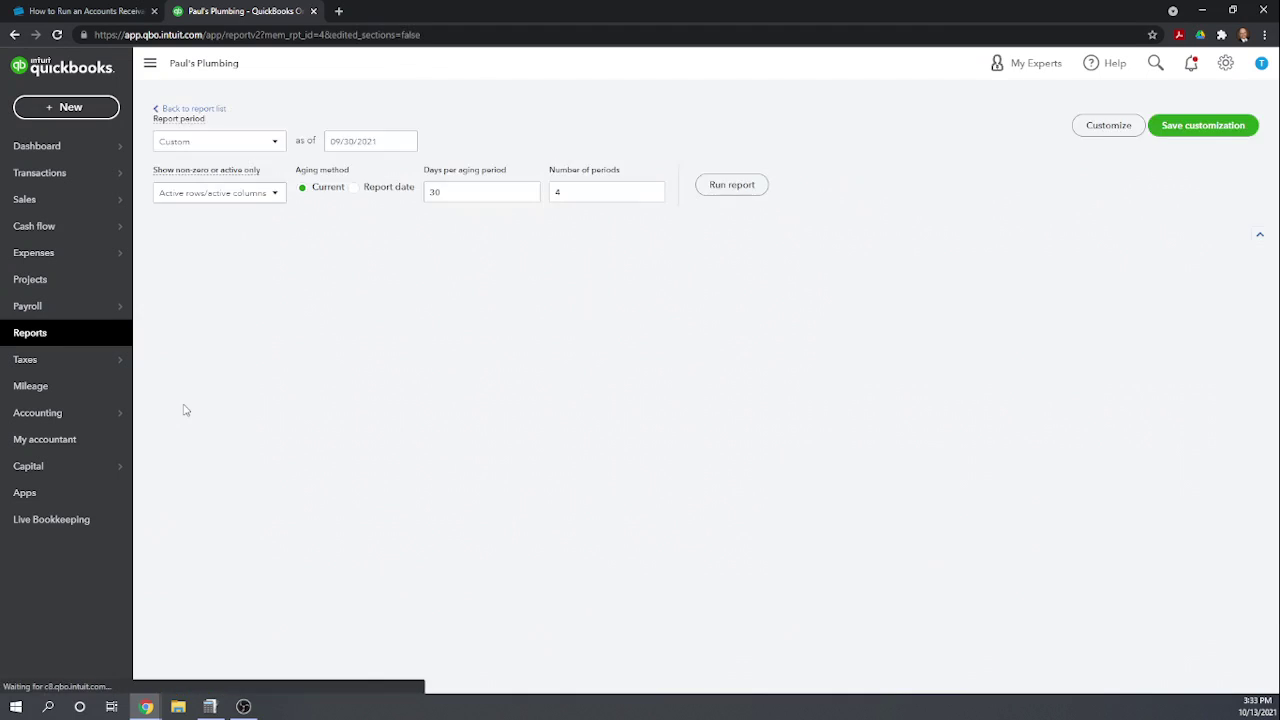